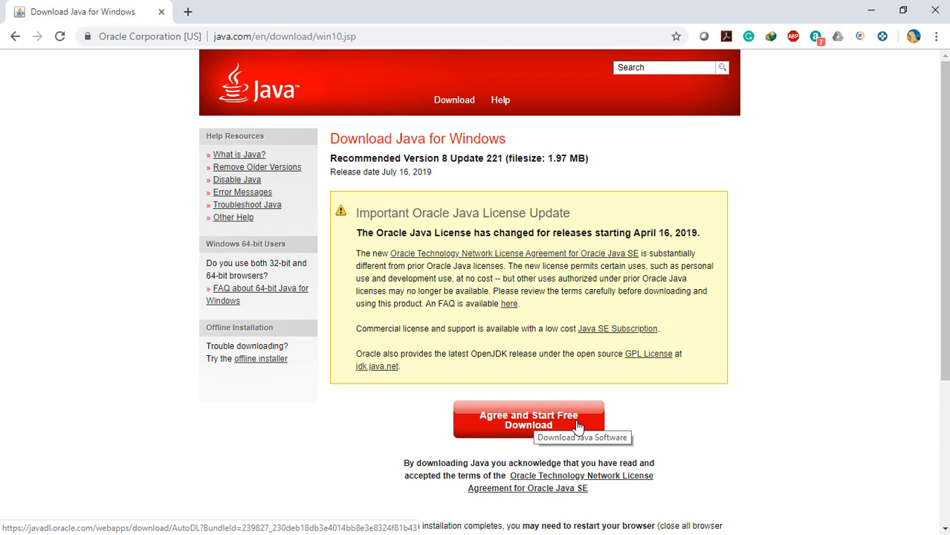
Open rarlab.com in a new browser tab and view the WinRAR 32-bit and 64-bit release downloads.
{"action": "left_click", "coordinate": [187, 11]}
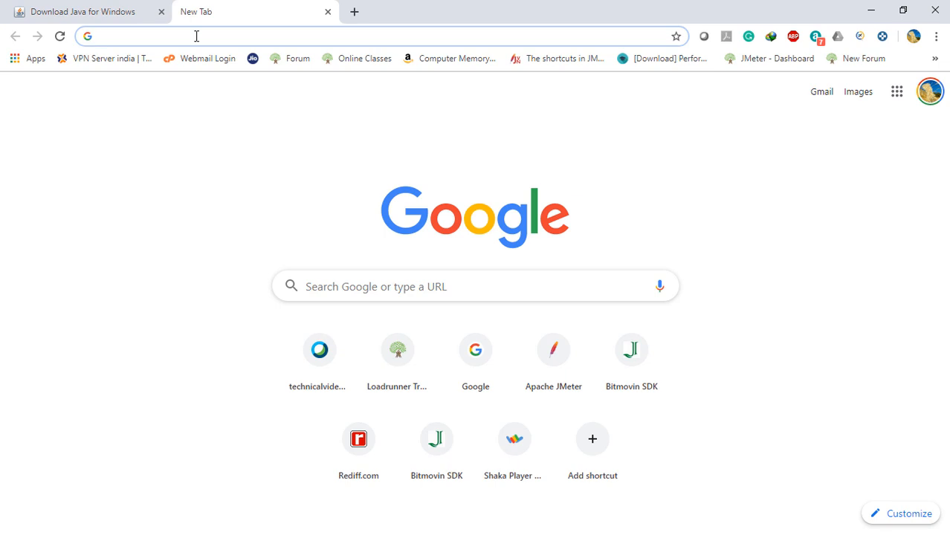
{"action": "type", "text": "wi"}
{"action": "key", "text": "BackSpace"}
{"action": "key", "text": "BackSpace"}
{"action": "key", "text": "BackSpace"}
{"action": "type", "text": "rarlab.com"}
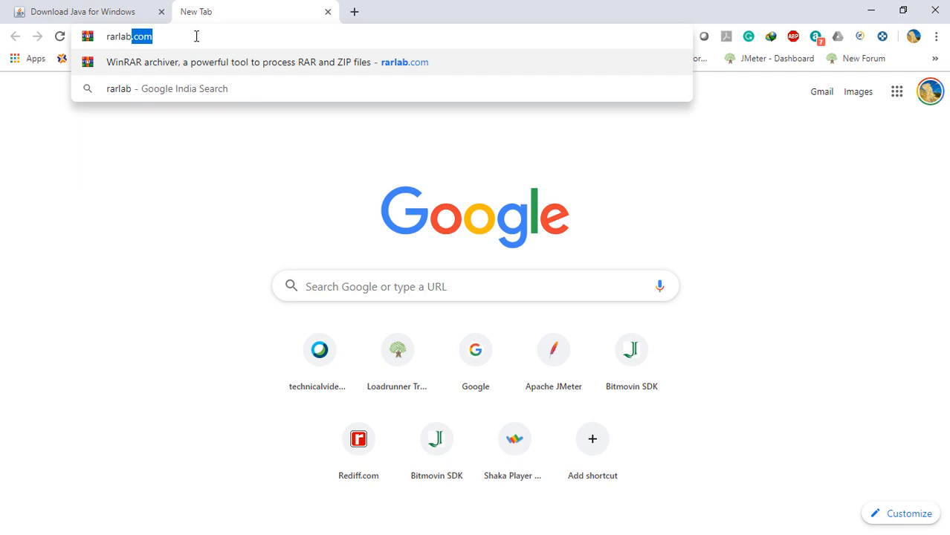
{"action": "key", "text": "Return"}
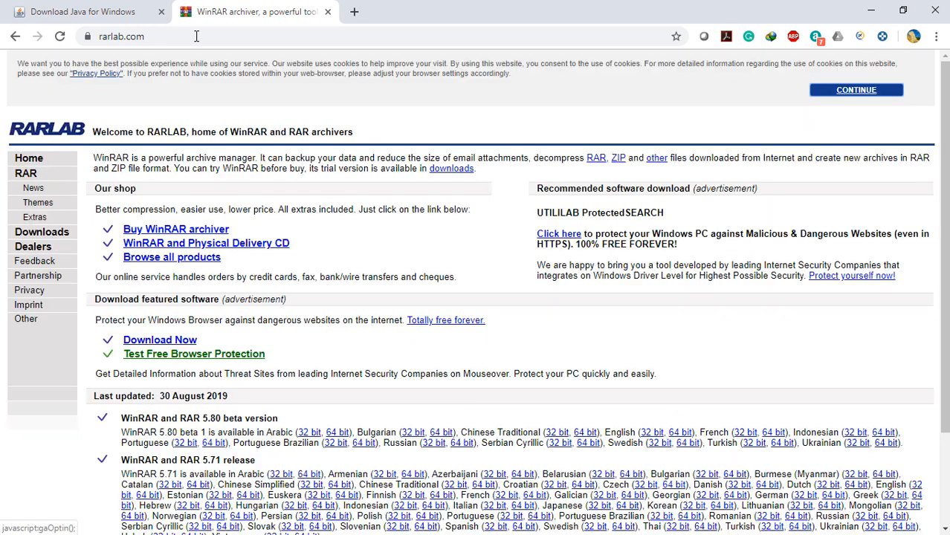
{"action": "scroll", "coordinate": [235, 361], "scroll_direction": "down", "scroll_amount": 2}
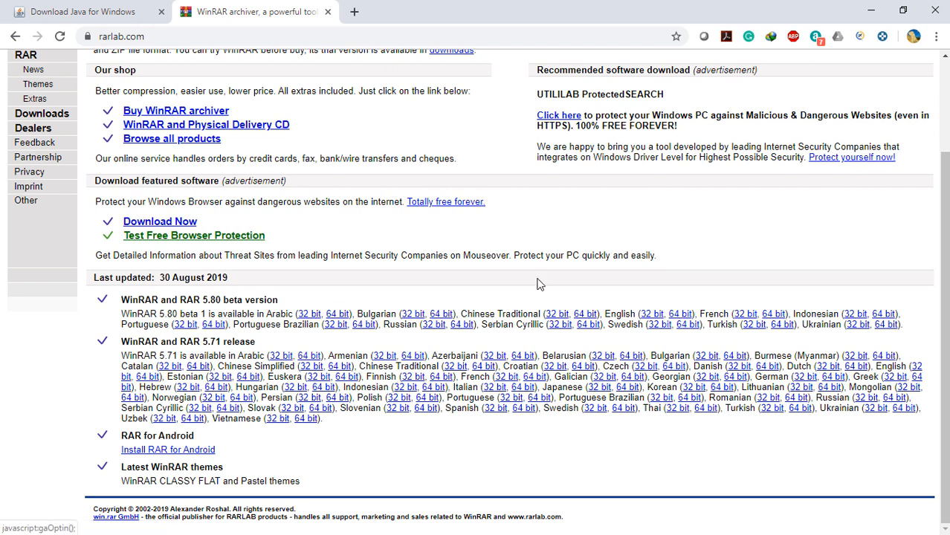
Open jmeter.apache.org in another new tab and go to the Apache JMeter 5.1.1 binaries under Download Releases.
{"action": "left_click", "coordinate": [354, 12]}
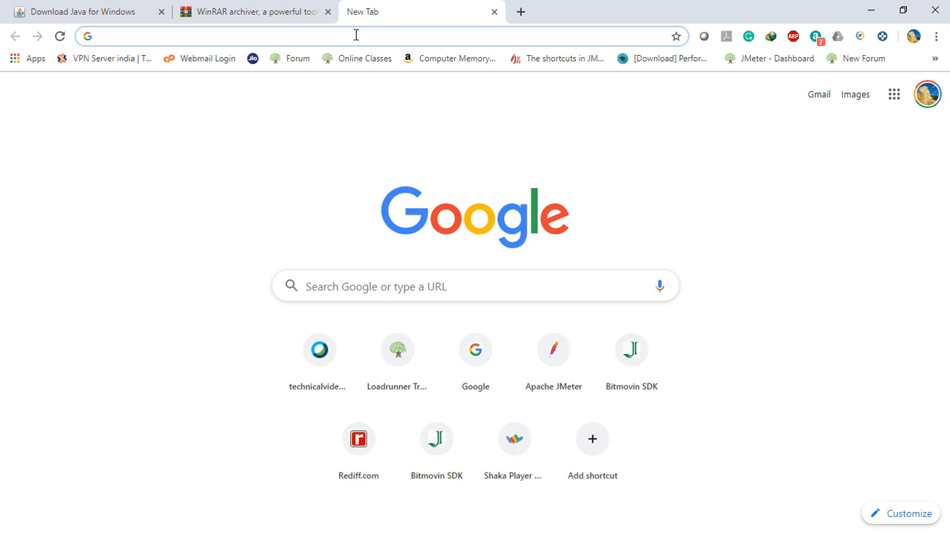
{"action": "type", "text": "jmeter"}
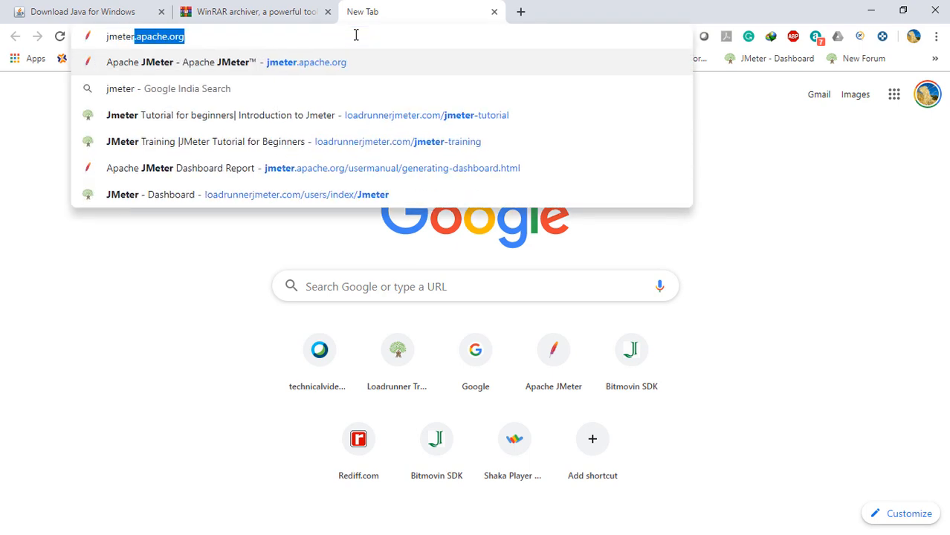
{"action": "type", "text": "."}
{"action": "key", "text": "Return"}
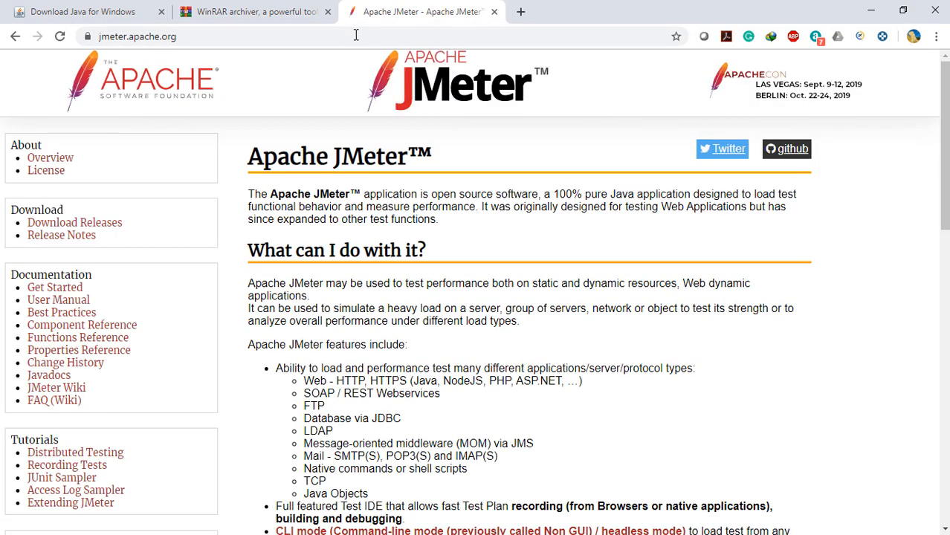
{"action": "left_click", "coordinate": [102, 225]}
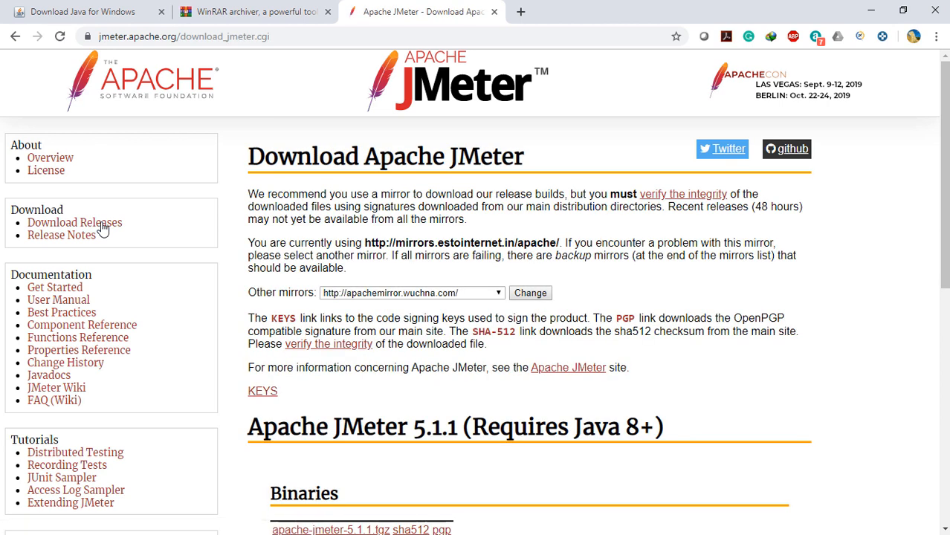
{"action": "scroll", "coordinate": [391, 363], "scroll_direction": "down", "scroll_amount": 5}
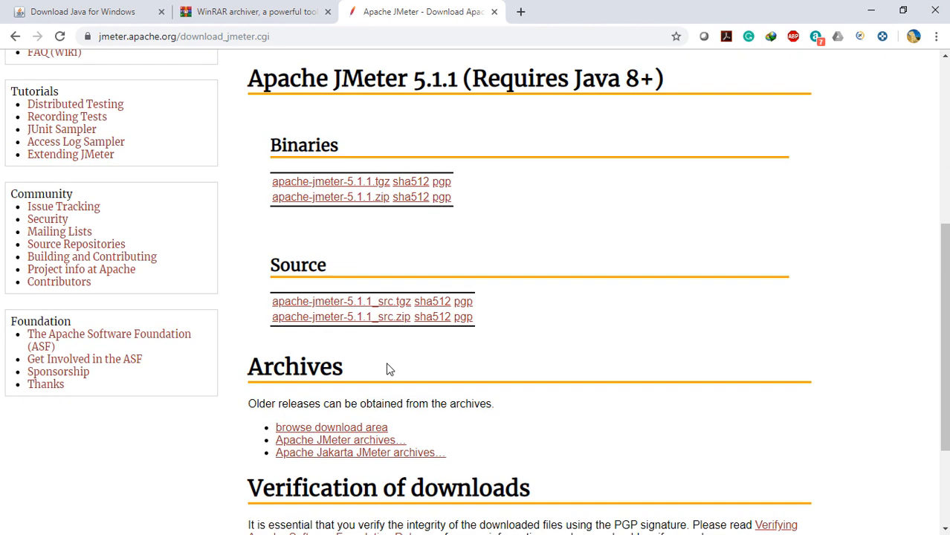
{"action": "scroll", "coordinate": [387, 364], "scroll_direction": "up", "scroll_amount": 2}
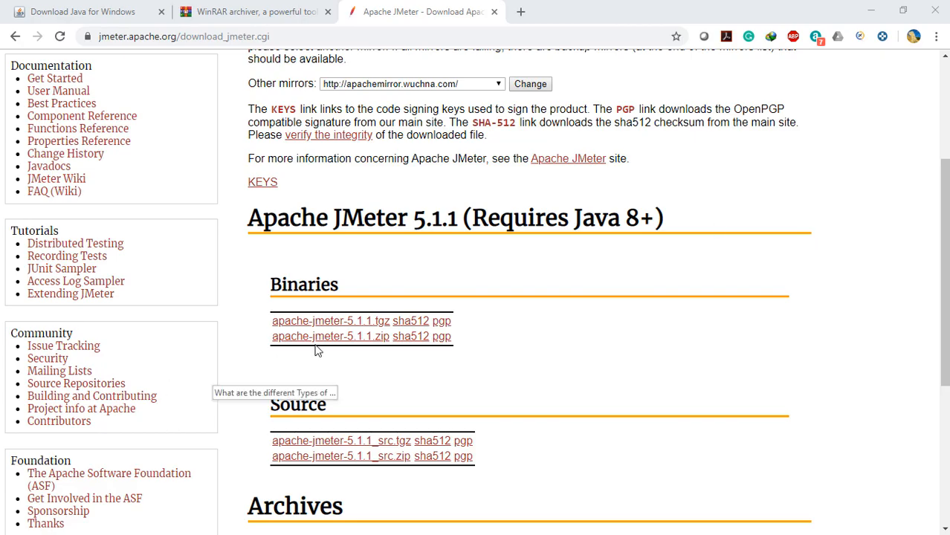
Try to save the apache-jmeter-5.1.1.zip binary to the Downloads folder, skipping the download manager's duplicate and replacing the existing file.
{"action": "left_click", "coordinate": [317, 342]}
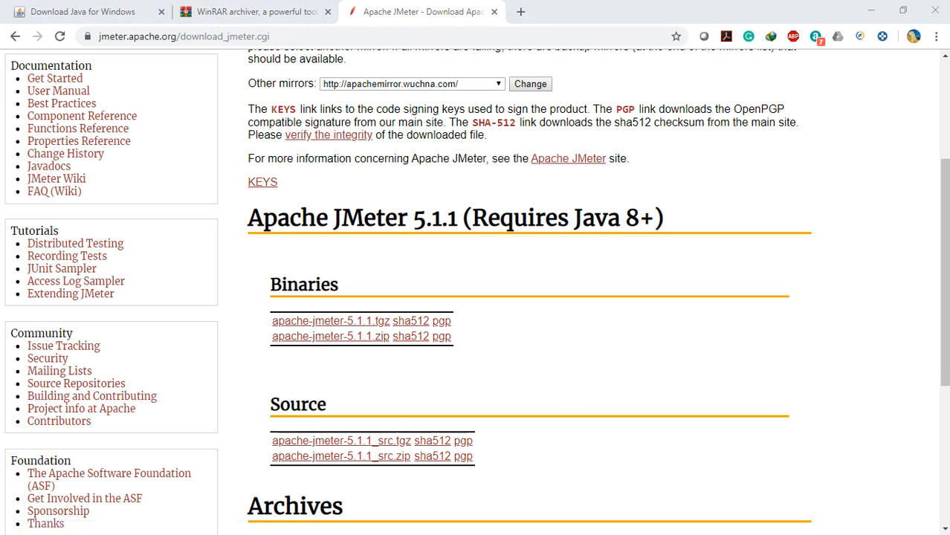
{"action": "right_click", "coordinate": [353, 339]}
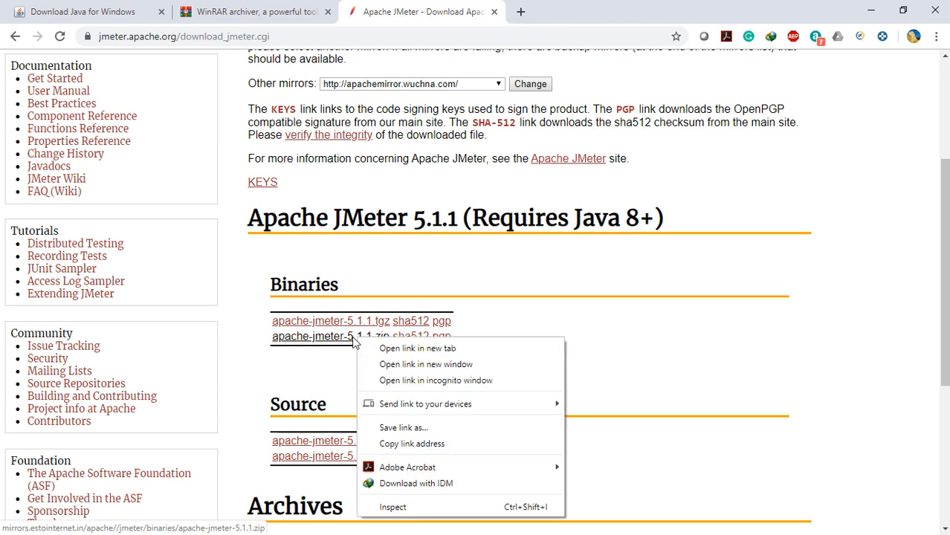
{"action": "left_click", "coordinate": [394, 429]}
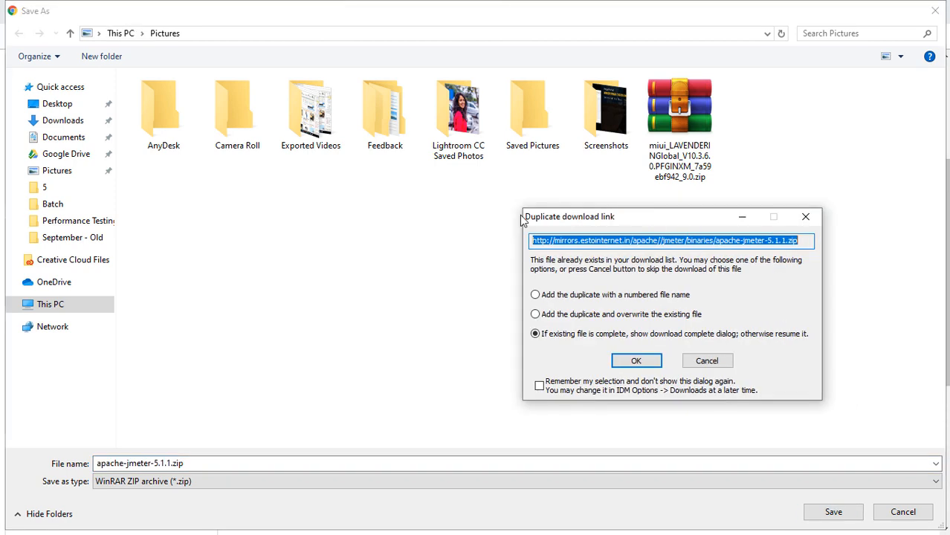
{"action": "left_click", "coordinate": [483, 348]}
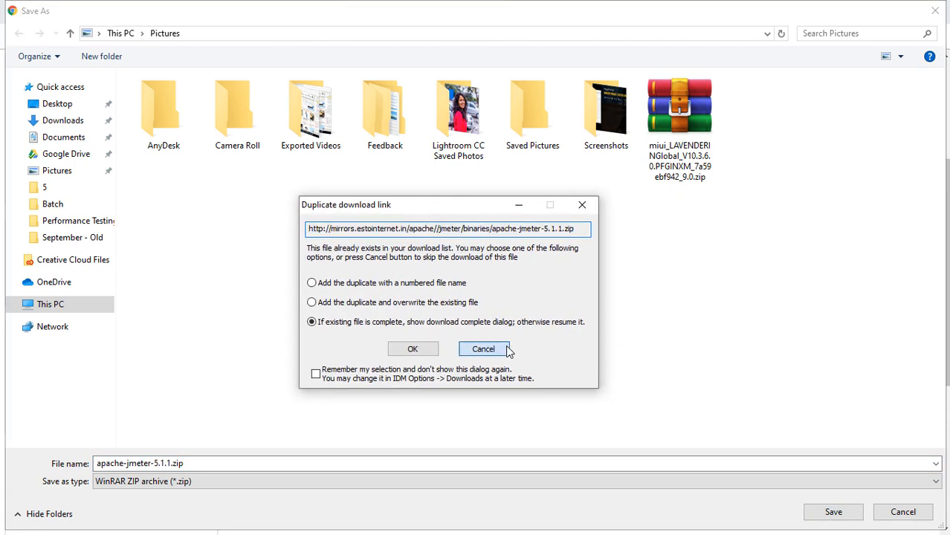
{"action": "left_click", "coordinate": [255, 459]}
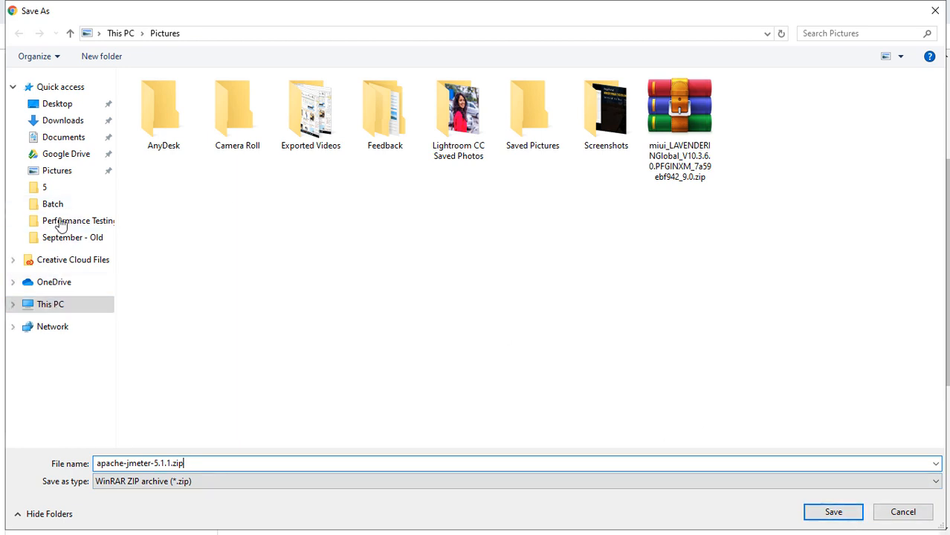
{"action": "left_click", "coordinate": [64, 120]}
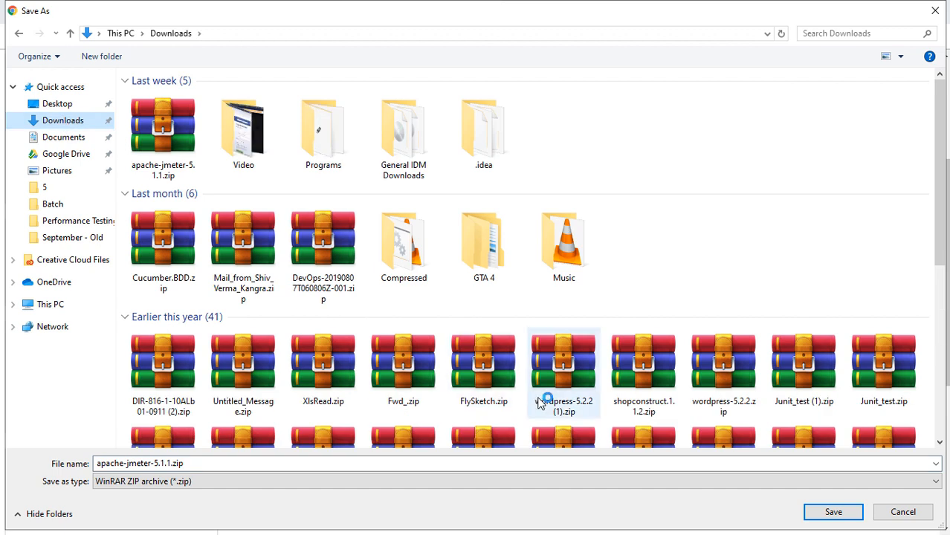
{"action": "left_click", "coordinate": [832, 513]}
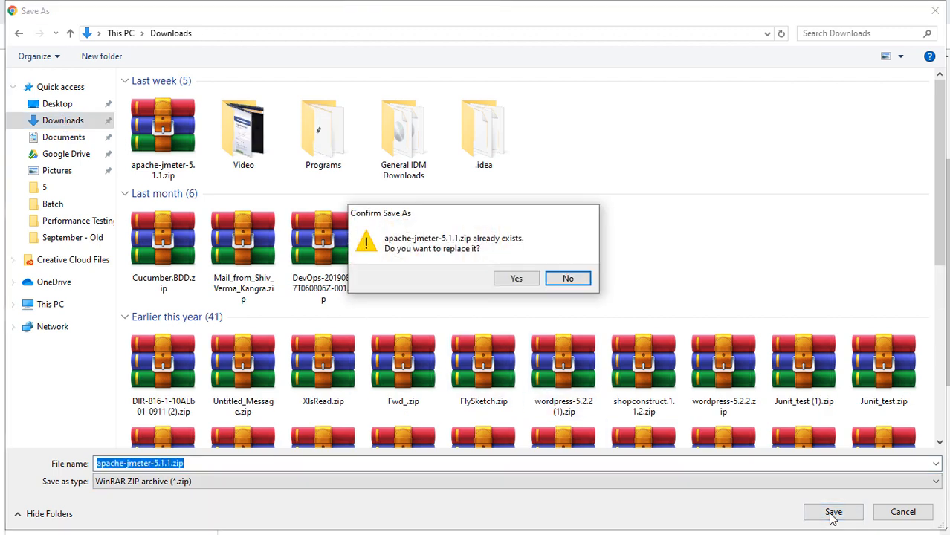
{"action": "left_click", "coordinate": [516, 281]}
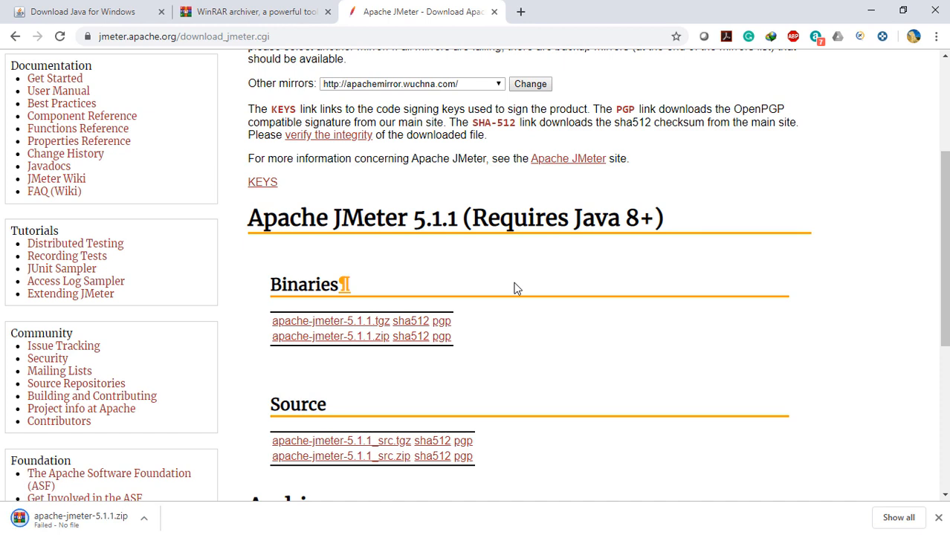
Download the apache-jmeter-5.1.1.zip binary as a duplicate through the download manager, saving it as Downloads\Compressed\apache-jmeter-5.1.1_2.zip.
{"action": "right_click", "coordinate": [316, 338]}
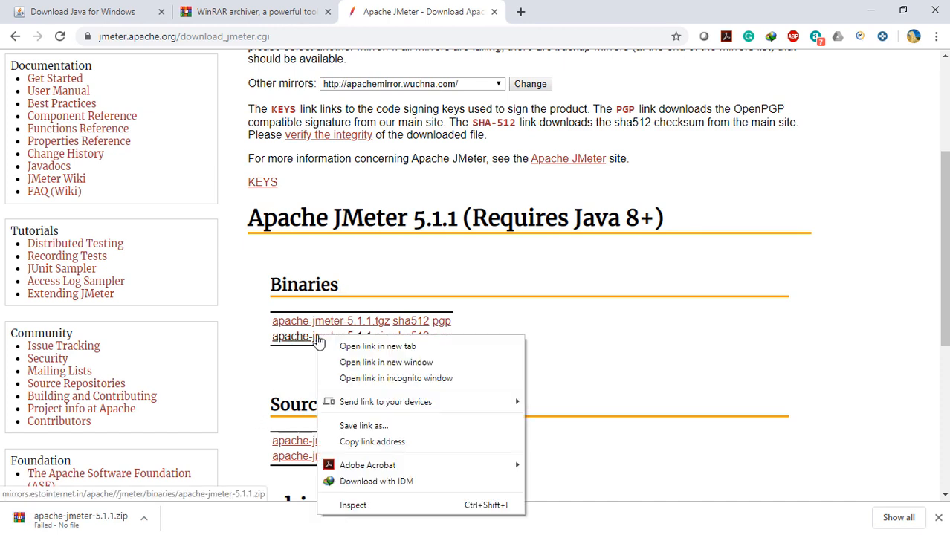
{"action": "left_click", "coordinate": [358, 425]}
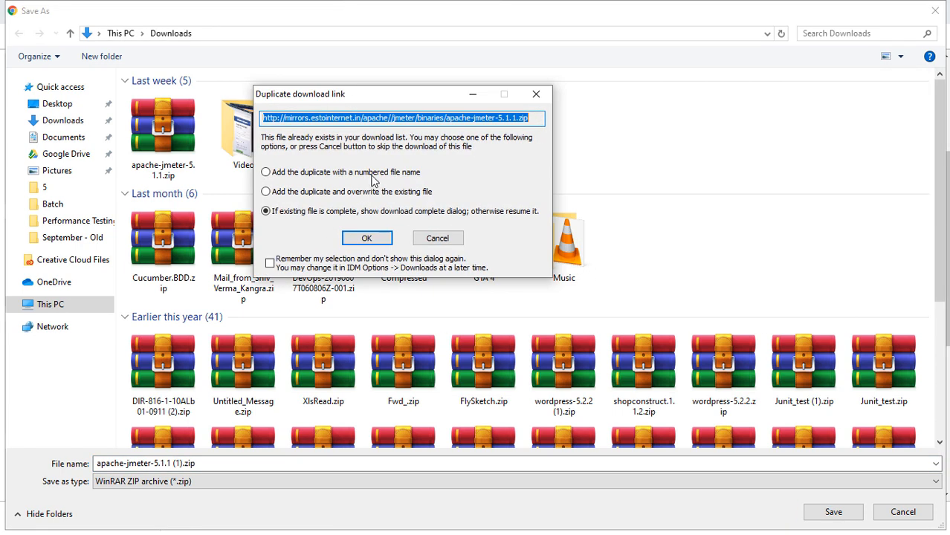
{"action": "left_click", "coordinate": [268, 193]}
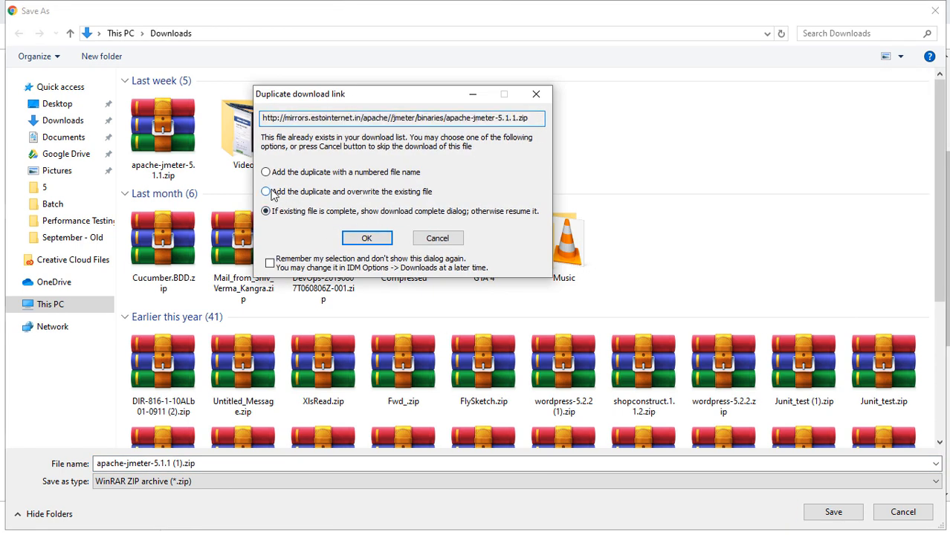
{"action": "left_click", "coordinate": [379, 243]}
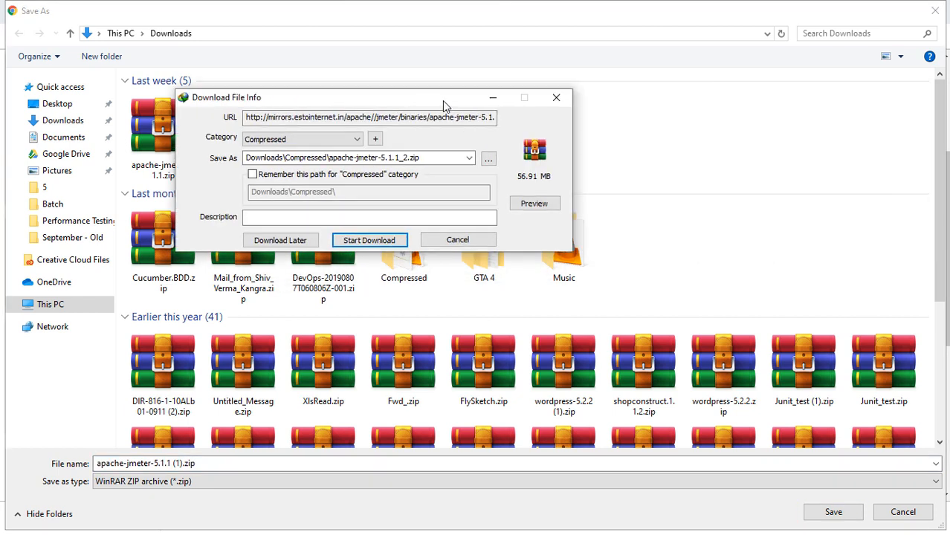
{"action": "left_click_drag", "start_coordinate": [442, 101], "coordinate": [464, 149]}
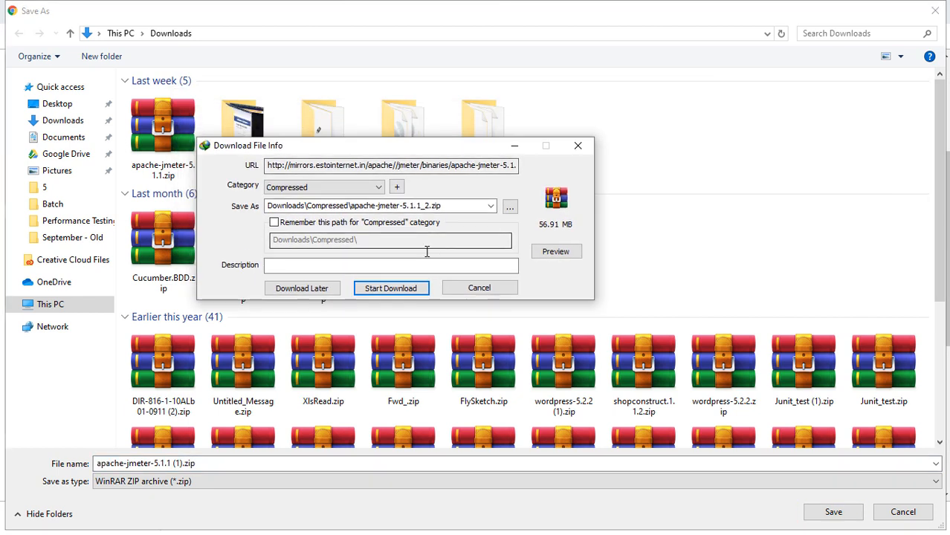
{"action": "left_click", "coordinate": [415, 289]}
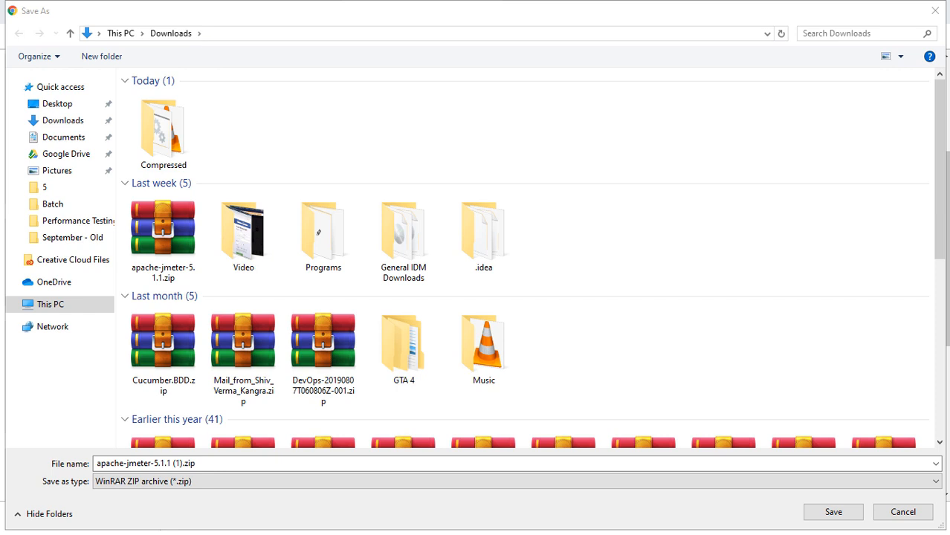
Open the downloaded apache-jmeter-5.1.1_2.zip in WinRAR, dismiss the licence reminder and maximize the archive window.
{"action": "left_click", "coordinate": [67, 297]}
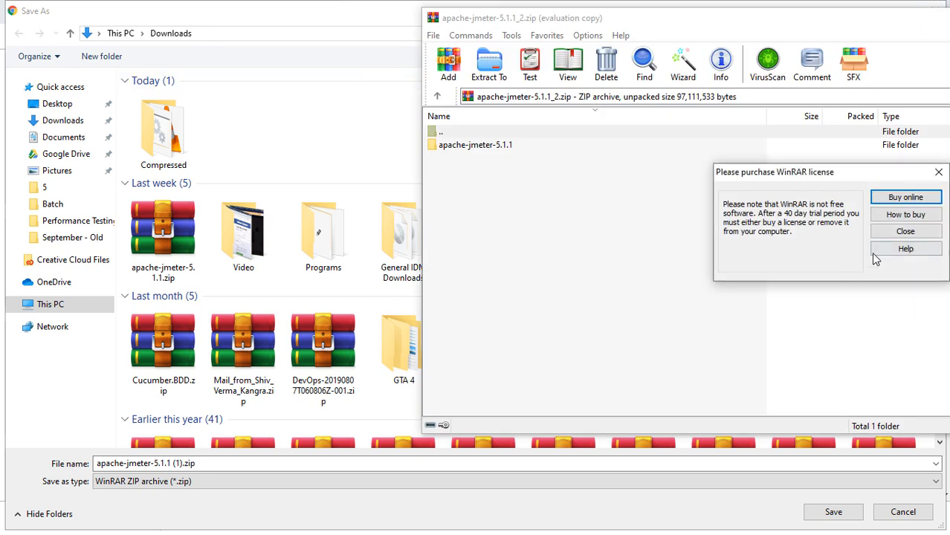
{"action": "left_click", "coordinate": [905, 231]}
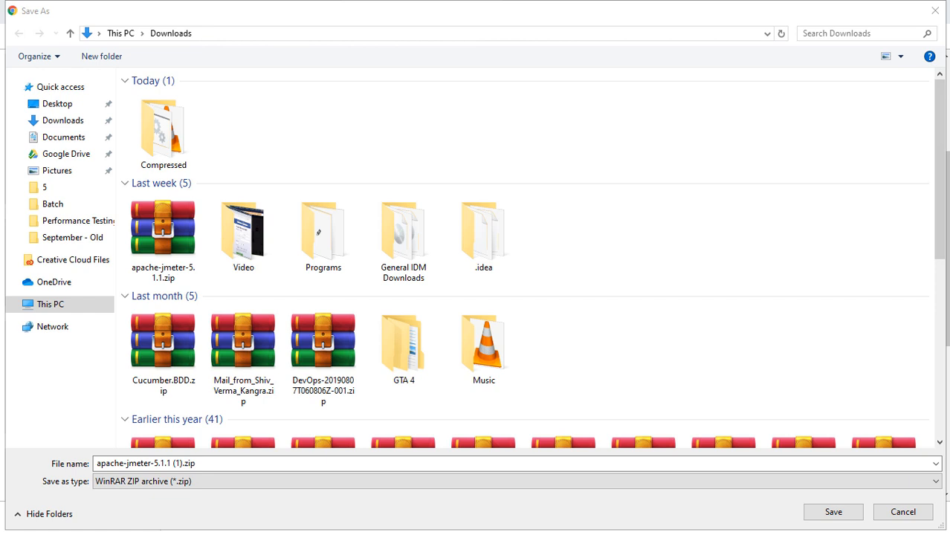
{"action": "left_click_drag", "start_coordinate": [949, 2], "coordinate": [431, 81]}
{"action": "double_click", "coordinate": [430, 81]}
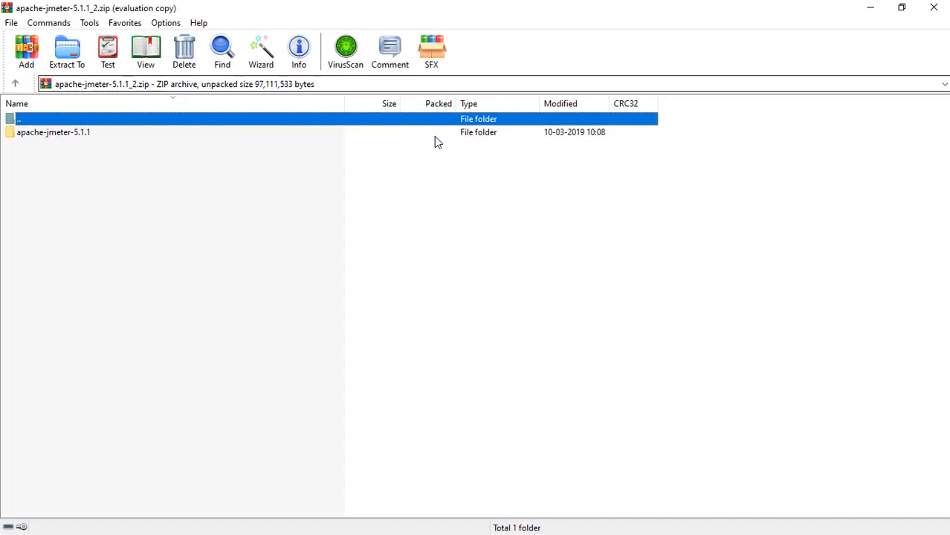
Select all files and folders inside the archive's apache-jmeter-5.1.1 folder and open the extraction options for them.
{"action": "double_click", "coordinate": [83, 134]}
{"action": "left_click_drag", "start_coordinate": [34, 287], "coordinate": [38, 139]}
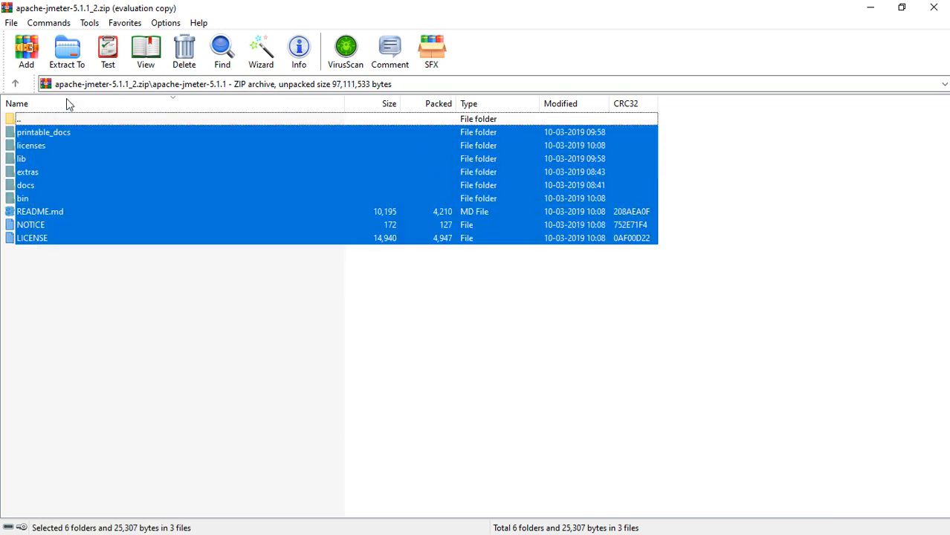
{"action": "left_click", "coordinate": [67, 53]}
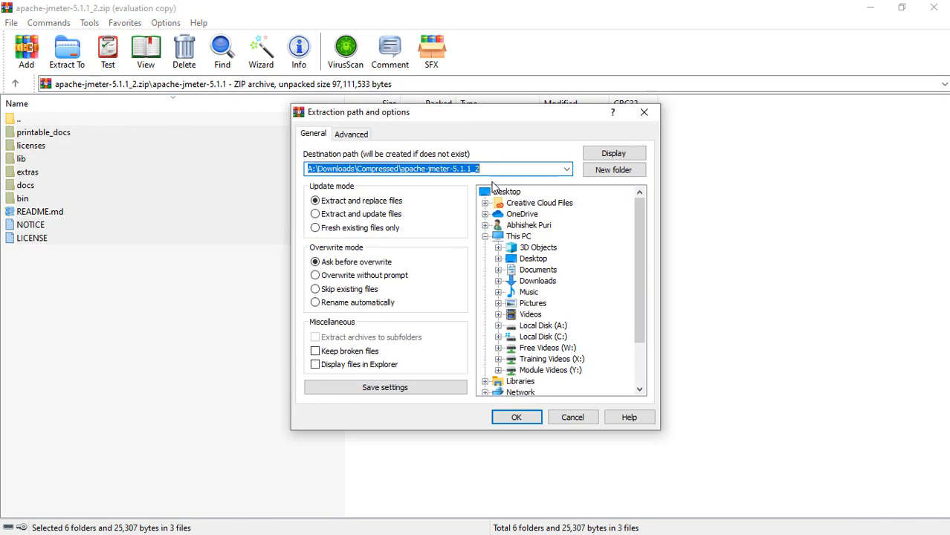
Set the extraction destination to a new JMeter Free Videos folder inside the Batch folder on drive A:.
{"action": "left_click", "coordinate": [498, 325]}
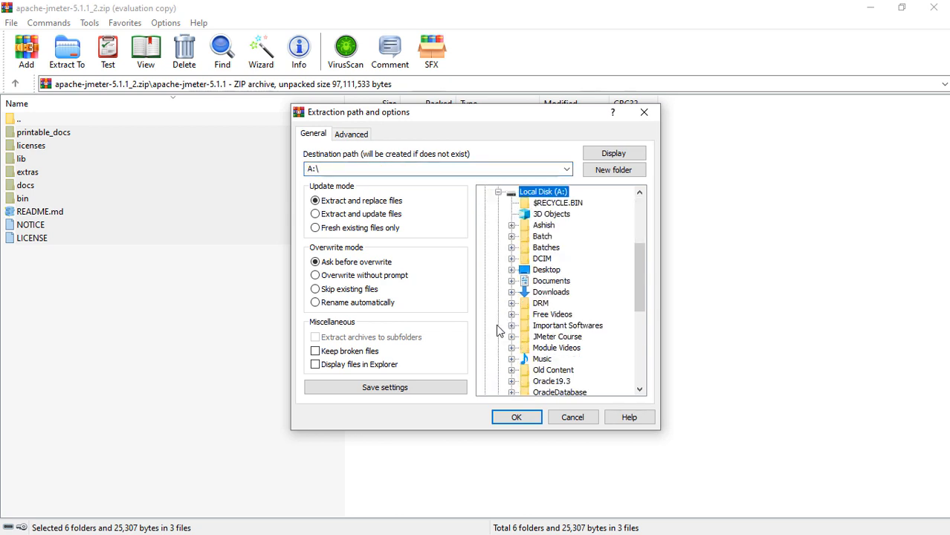
{"action": "left_click", "coordinate": [535, 236]}
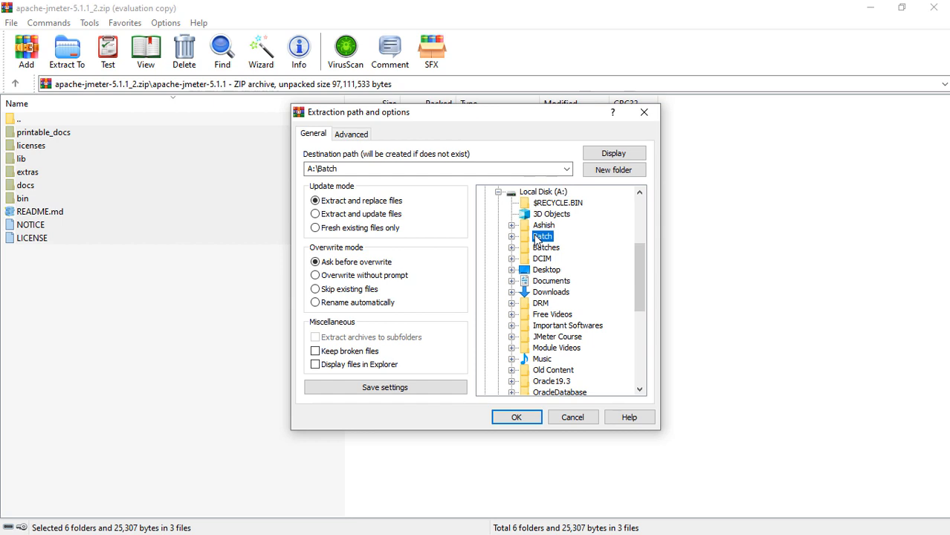
{"action": "double_click", "coordinate": [415, 169]}
{"action": "left_click", "coordinate": [415, 169]}
{"action": "type", "text": "\\"}
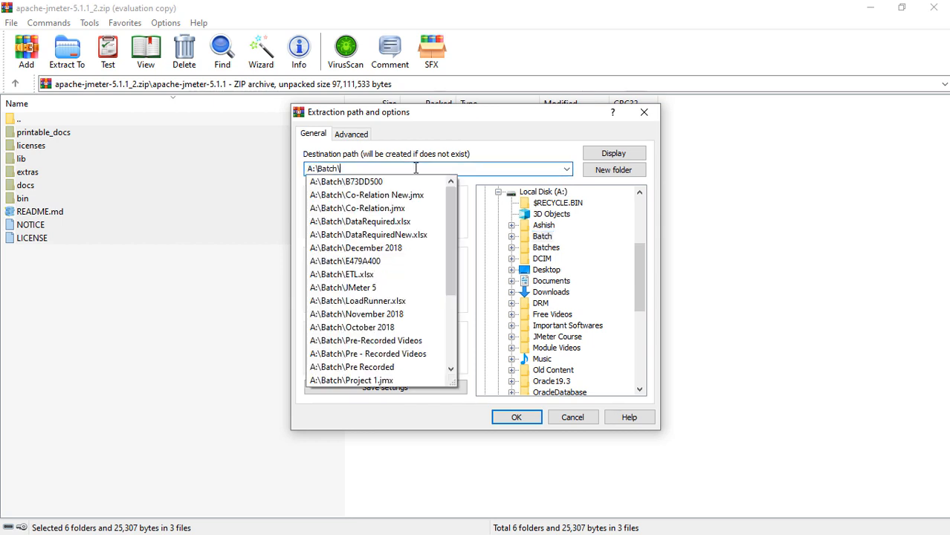
{"action": "type", "text": "JMe"}
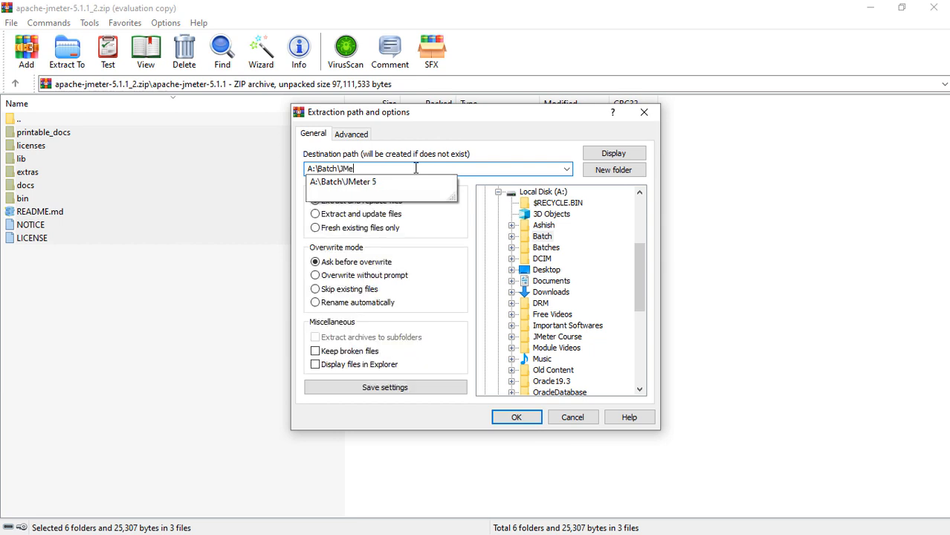
{"action": "type", "text": "ter Free"}
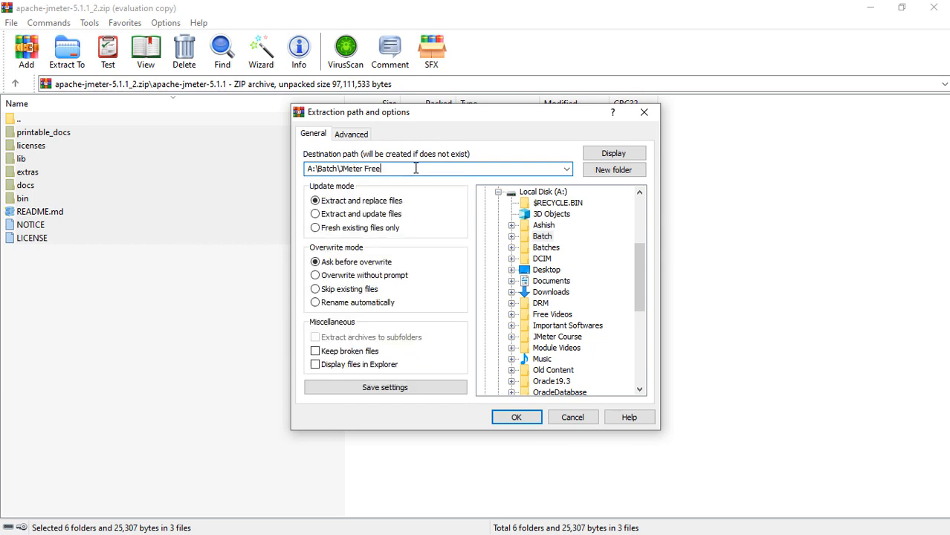
{"action": "type", "text": " Videos\\"}
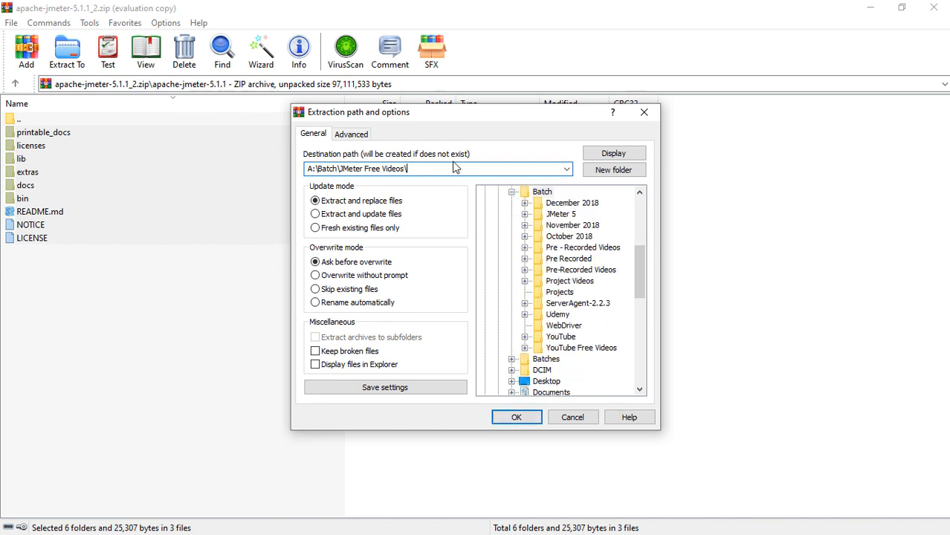
Add the subfolder JMeter 5.1.1 to the destination path, extract the selected files there and close the archive window.
{"action": "type", "text": "JMetee"}
{"action": "key", "text": "BackSpace"}
{"action": "key", "text": "BackSpace"}
{"action": "type", "text": "r 5.1.1.1"}
{"action": "key", "text": "BackSpace"}
{"action": "left_click", "coordinate": [516, 418]}
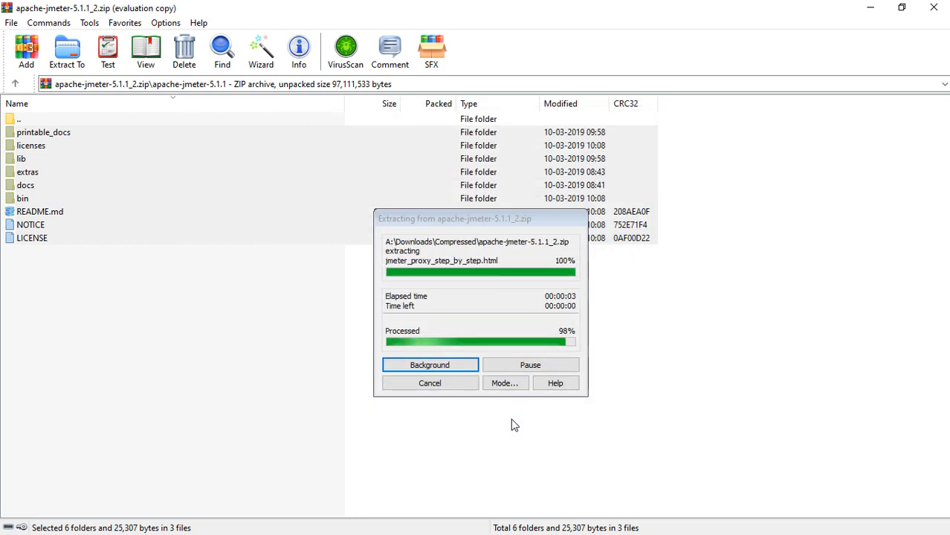
{"action": "left_click", "coordinate": [934, 7]}
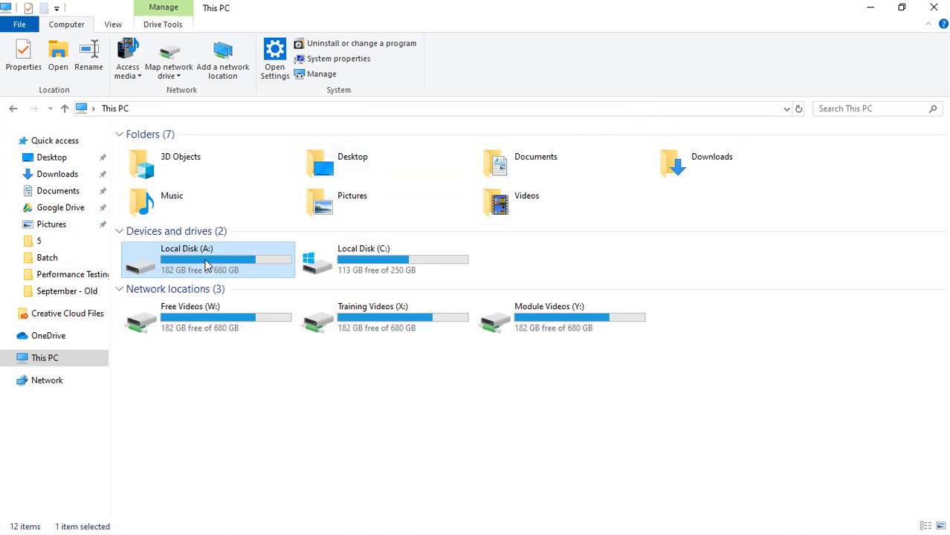
Open the extracted bin folder at A:\Batch\JMeter Free Videos\JMeter 5.1.1\bin in File Explorer.
{"action": "double_click", "coordinate": [208, 266]}
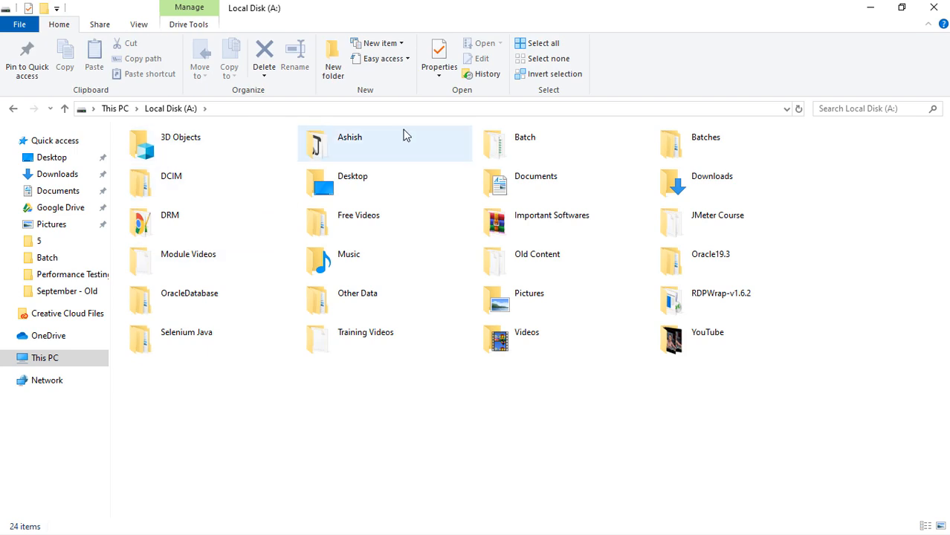
{"action": "double_click", "coordinate": [494, 144]}
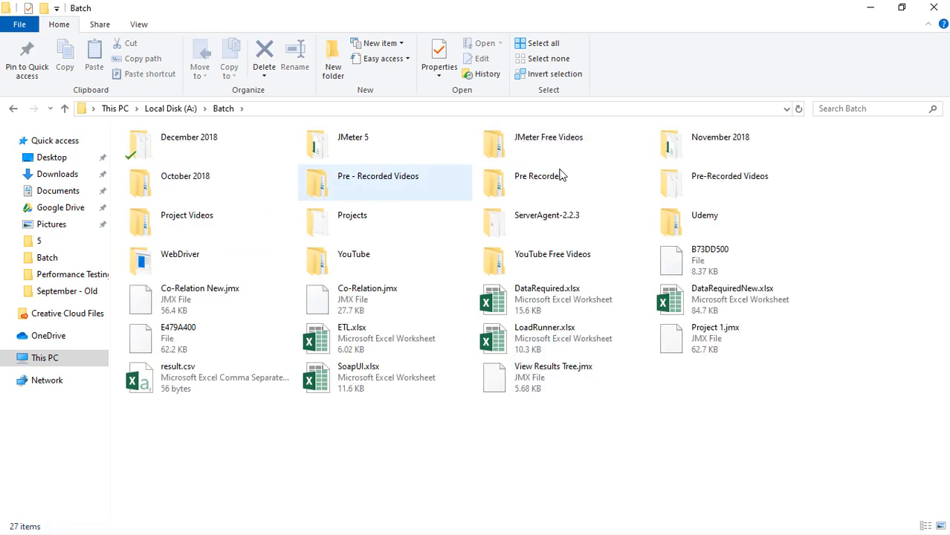
{"action": "double_click", "coordinate": [565, 144]}
{"action": "double_click", "coordinate": [182, 144]}
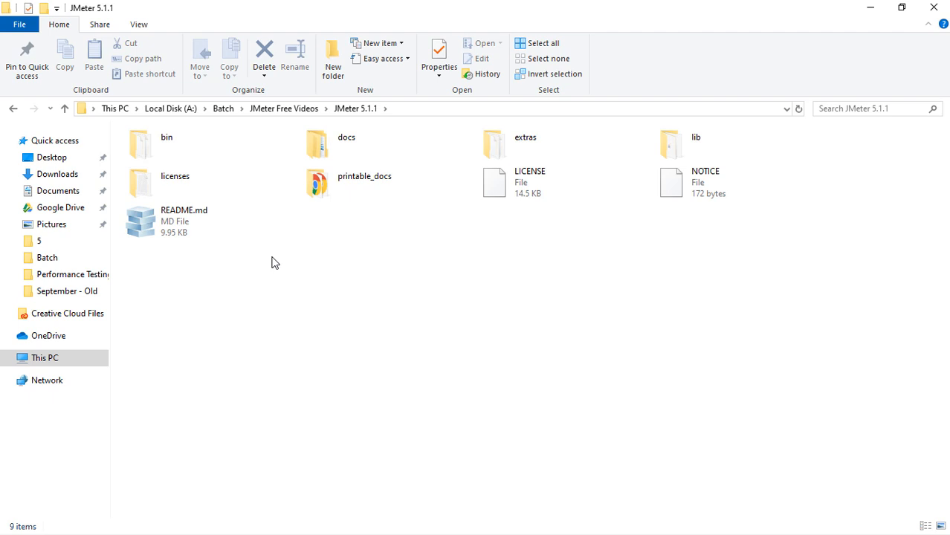
{"action": "double_click", "coordinate": [190, 154]}
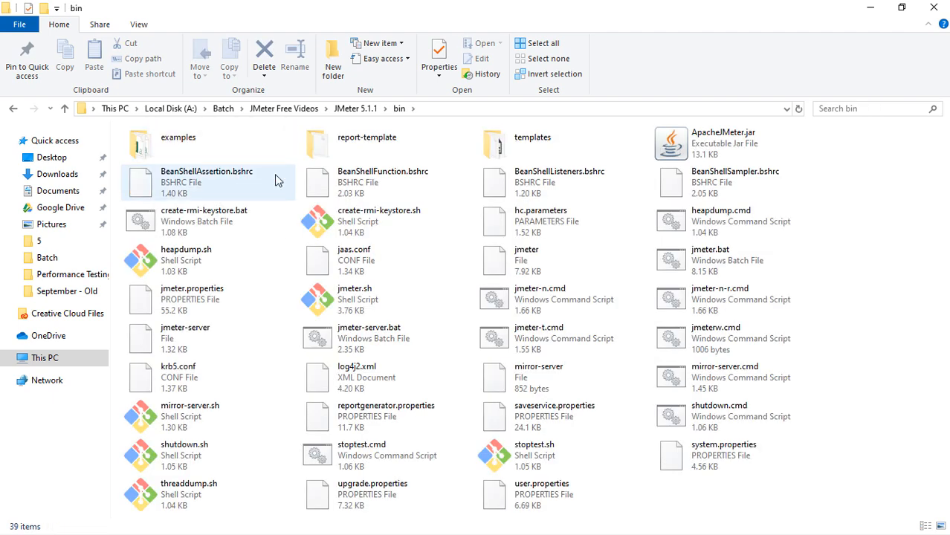
Launch JMeter from ApacheJMeter.jar in the bin folder to check that it starts, and close it again.
{"action": "left_click", "coordinate": [710, 138]}
{"action": "double_click", "coordinate": [710, 137]}
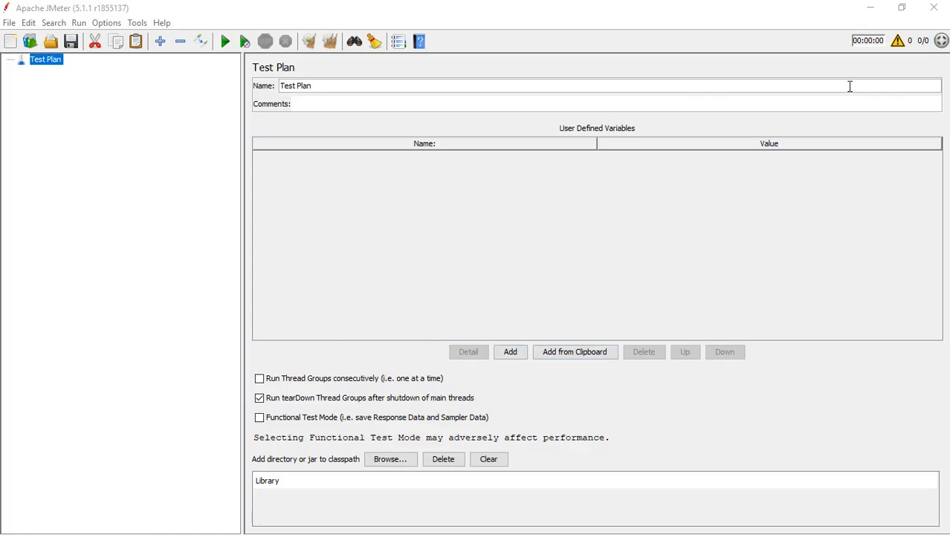
{"action": "left_click", "coordinate": [932, 8]}
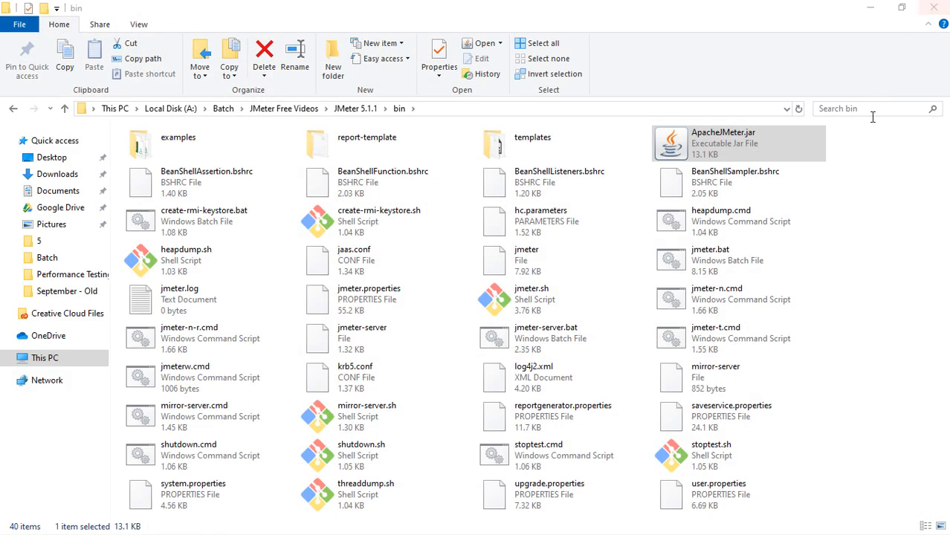
{"action": "left_click", "coordinate": [905, 186]}
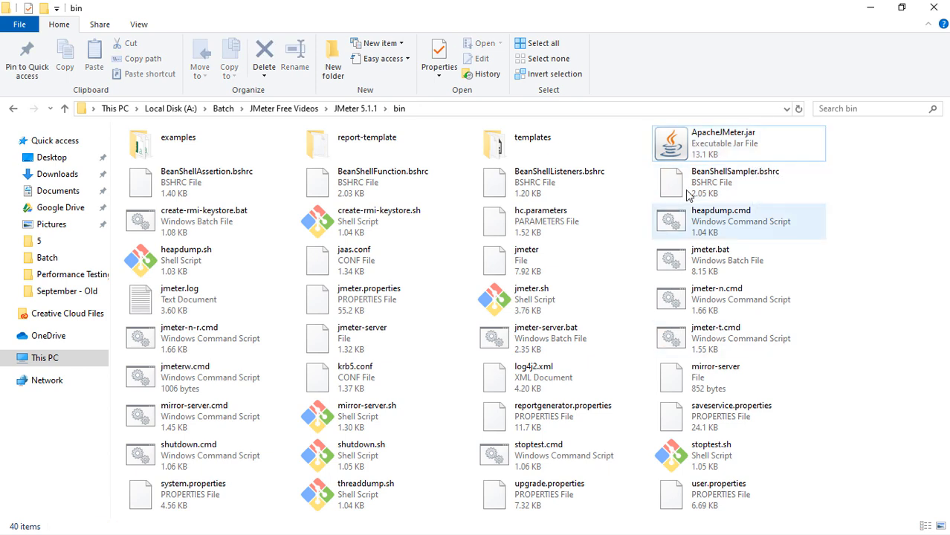
Launch JMeter from the Windows batch file jmeter.bat in the bin folder and maximize its window.
{"action": "left_click", "coordinate": [696, 161]}
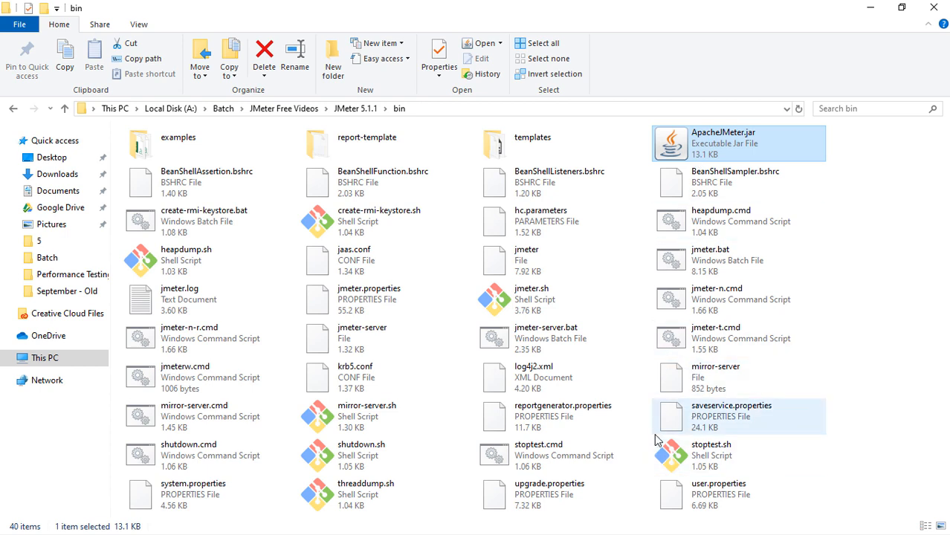
{"action": "left_click", "coordinate": [546, 309]}
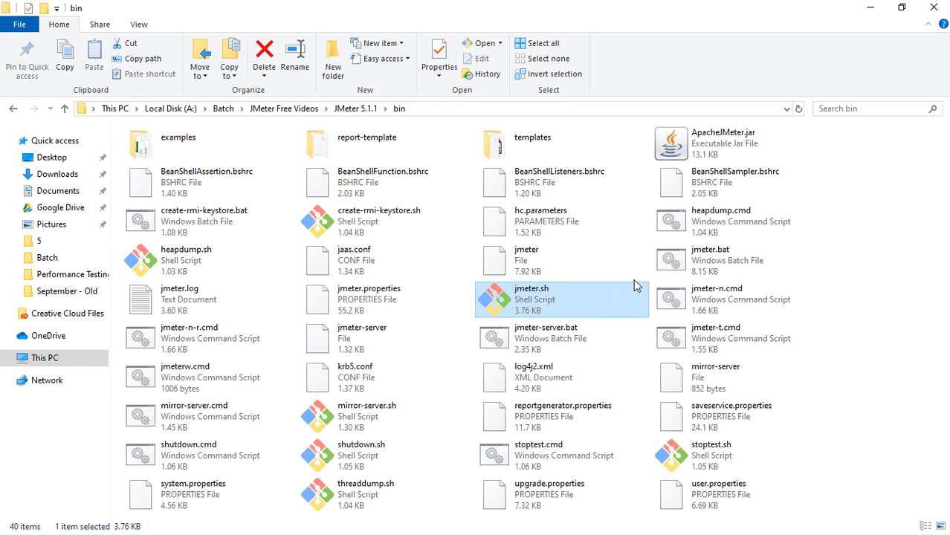
{"action": "left_click", "coordinate": [715, 260]}
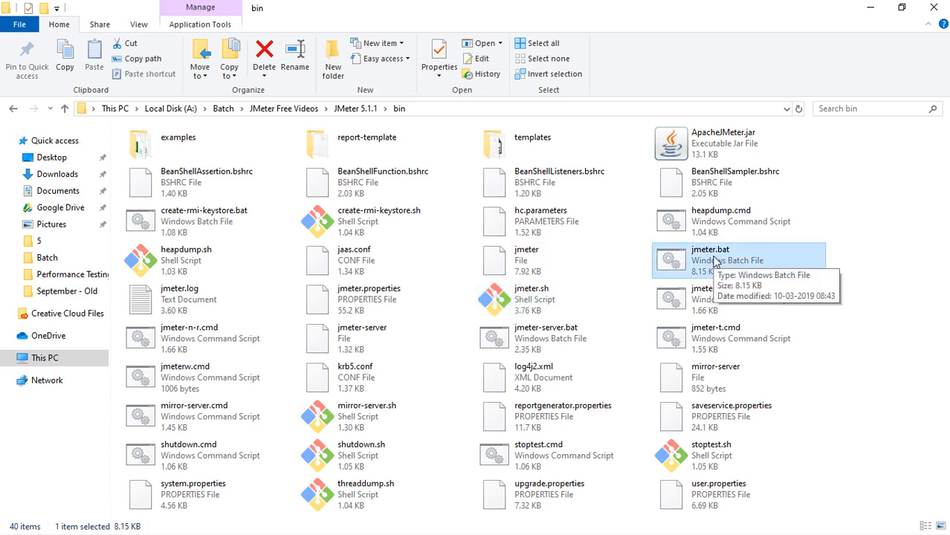
{"action": "double_click", "coordinate": [715, 260]}
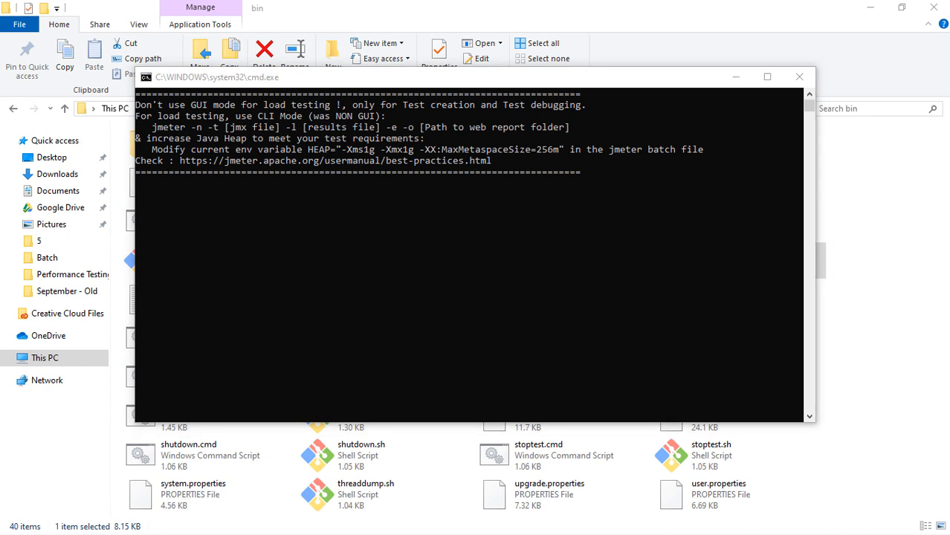
{"action": "left_click_drag", "start_coordinate": [949, 4], "coordinate": [645, 12]}
{"action": "double_click", "coordinate": [646, 13]}
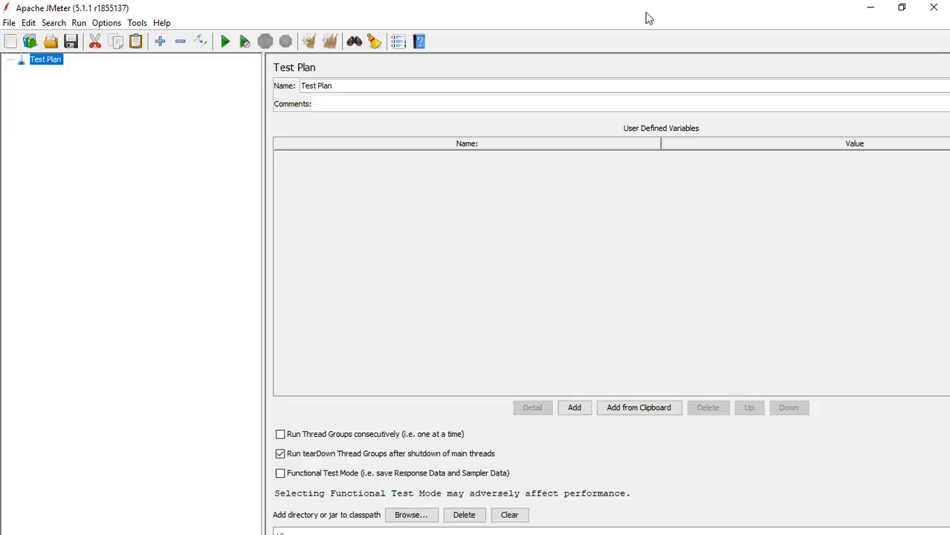